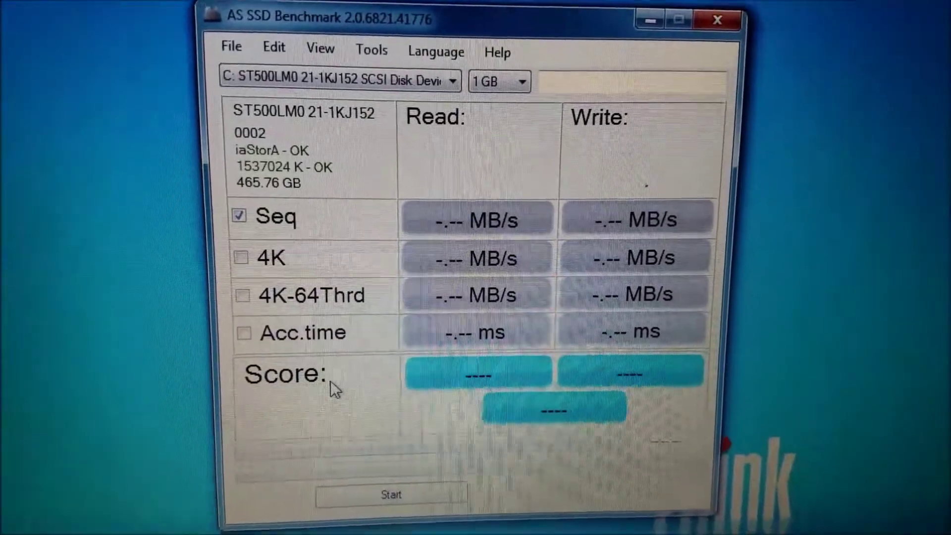
Step: Run the sequential test on the Seagate HDD, giving 121.09 MB/s read and 117.95 MB/s write
left_click(387, 493)
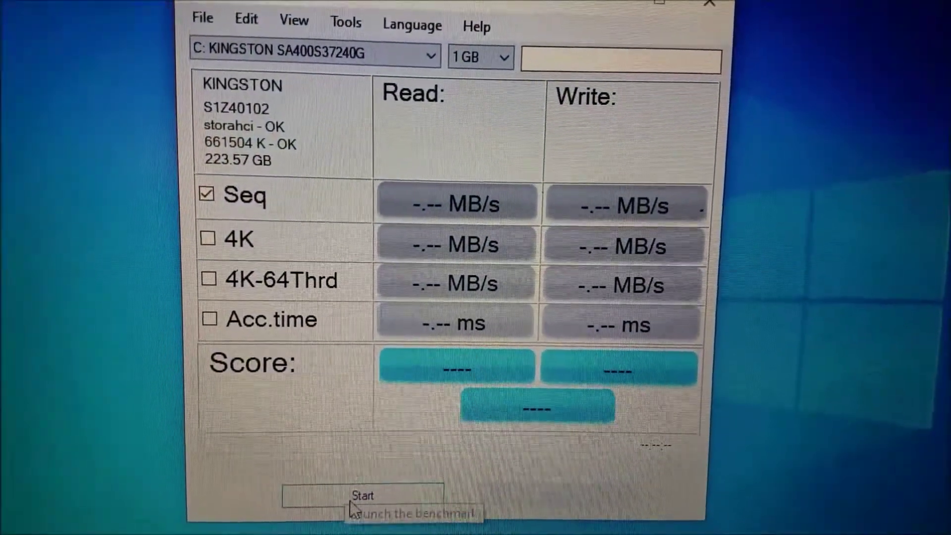
Step: Run the sequential test on the Kingston A400 SSD, giving 497.88 MB/s read and 441.61 MB/s write
left_click(358, 489)
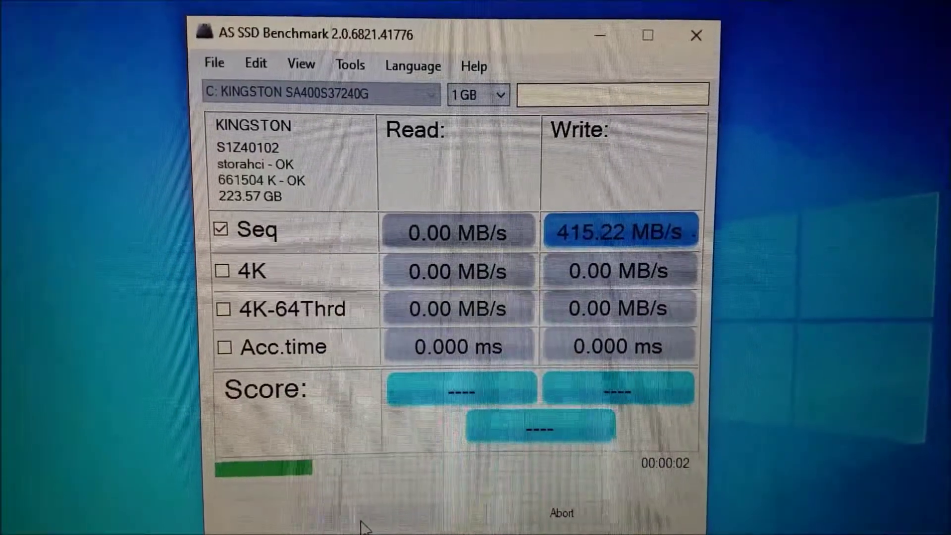